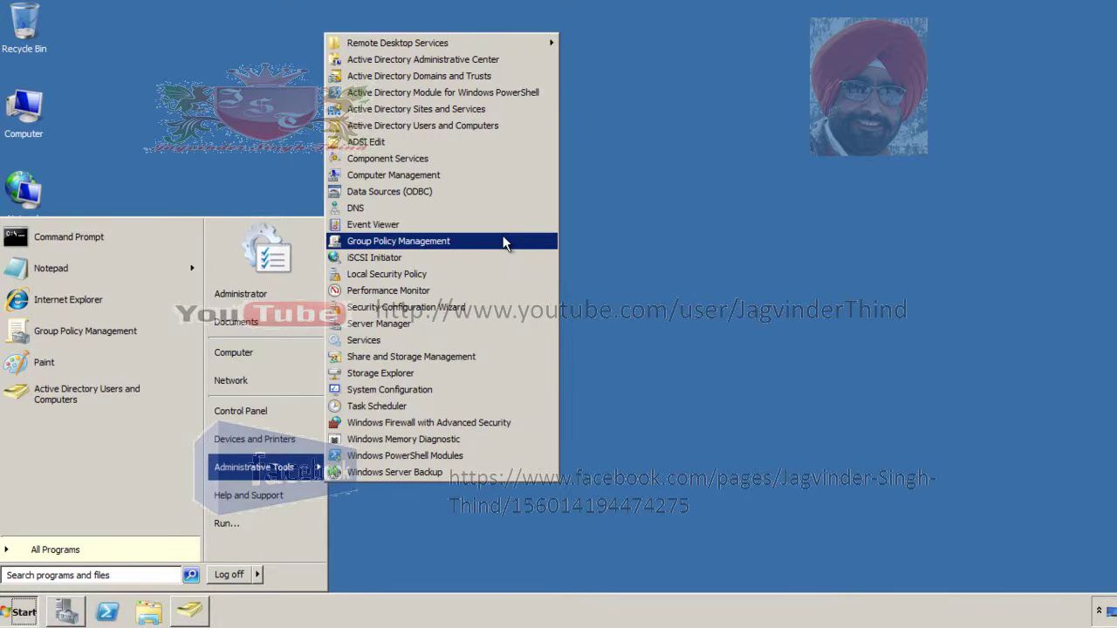
Open Group Policy Management and select the TestPol policy among the King.jst domain's Group Policy Objects.
click(505, 242)
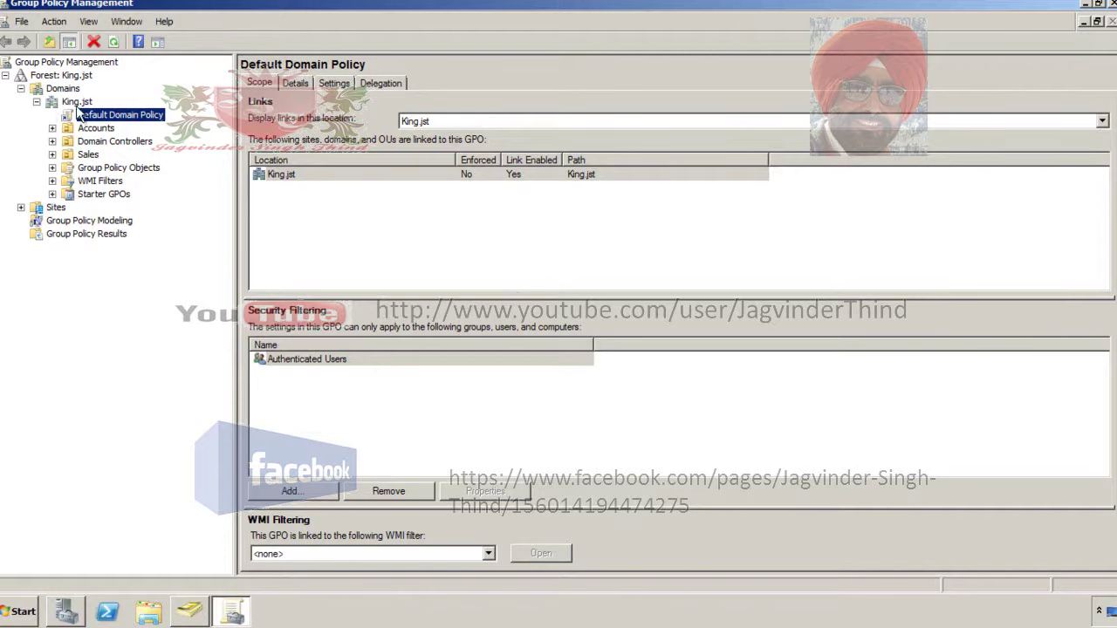
click(51, 168)
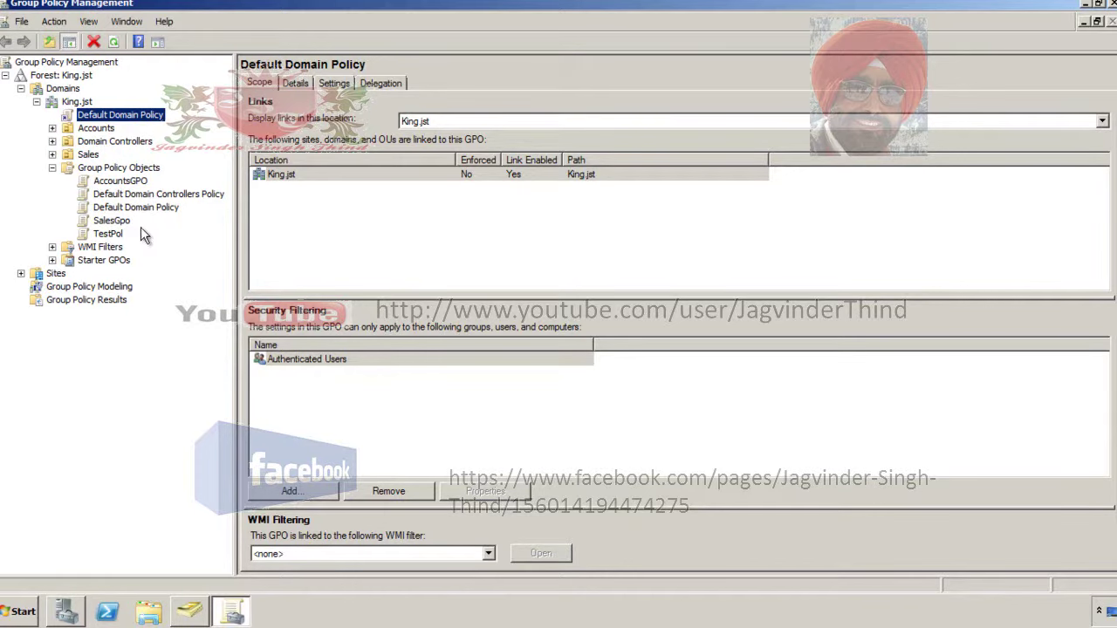
click(117, 237)
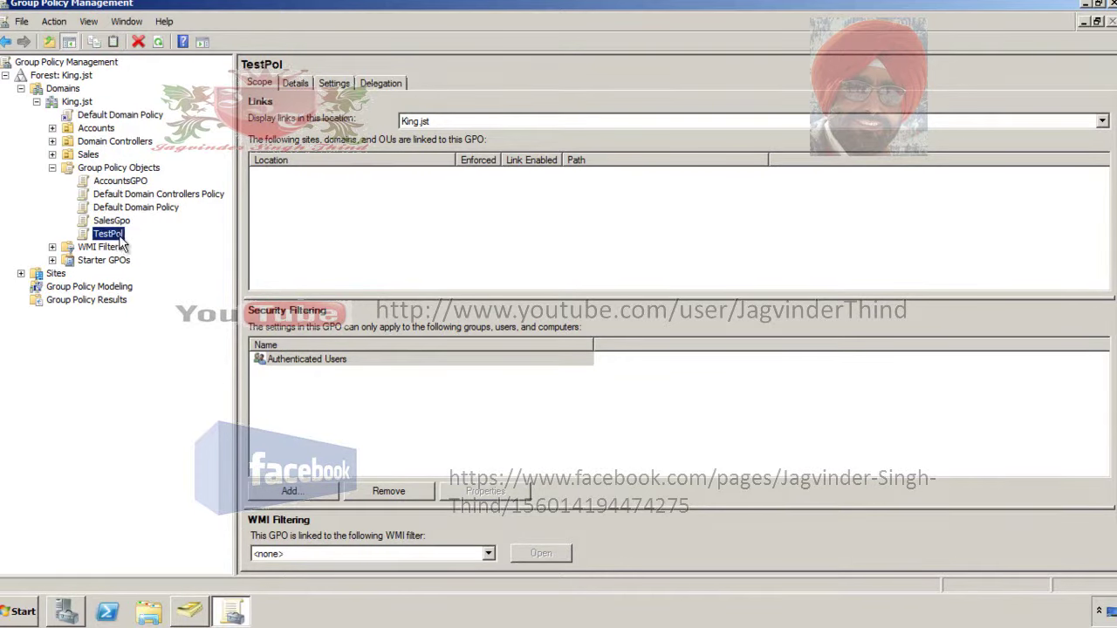
right_click(119, 237)
click(137, 242)
Link the existing TestPol GPO to the Sales organizational unit.
click(53, 154)
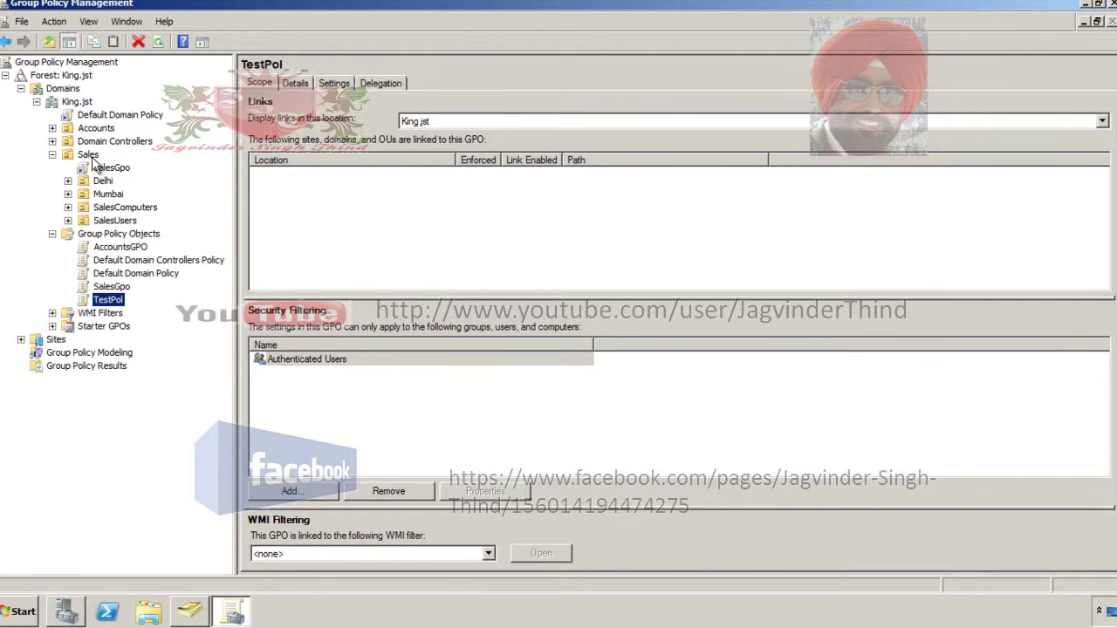
click(89, 155)
right_click(98, 156)
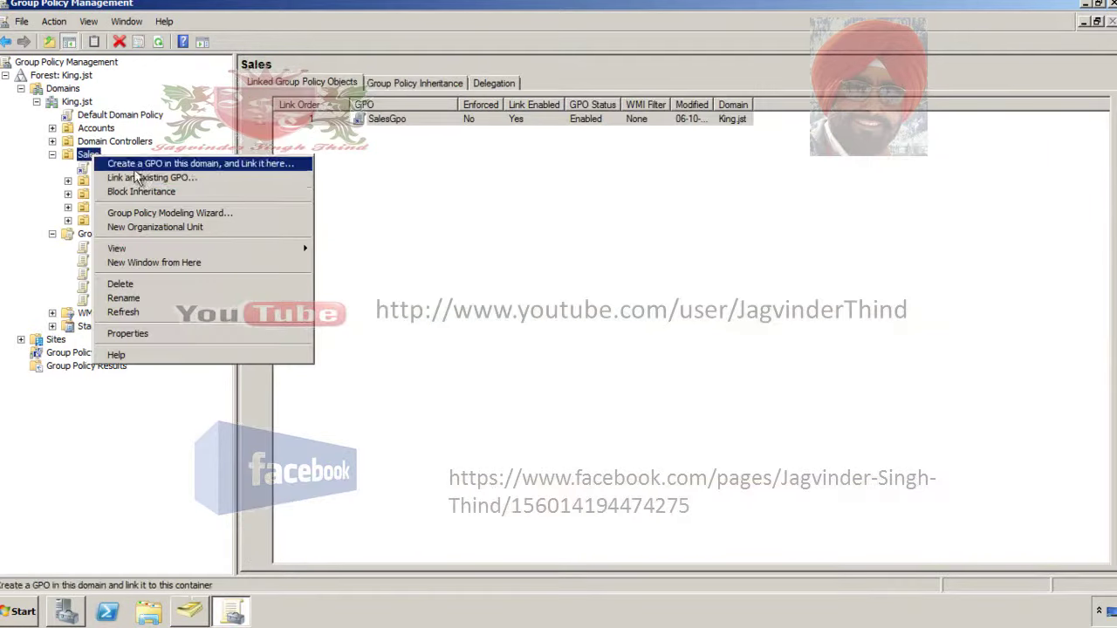
click(222, 178)
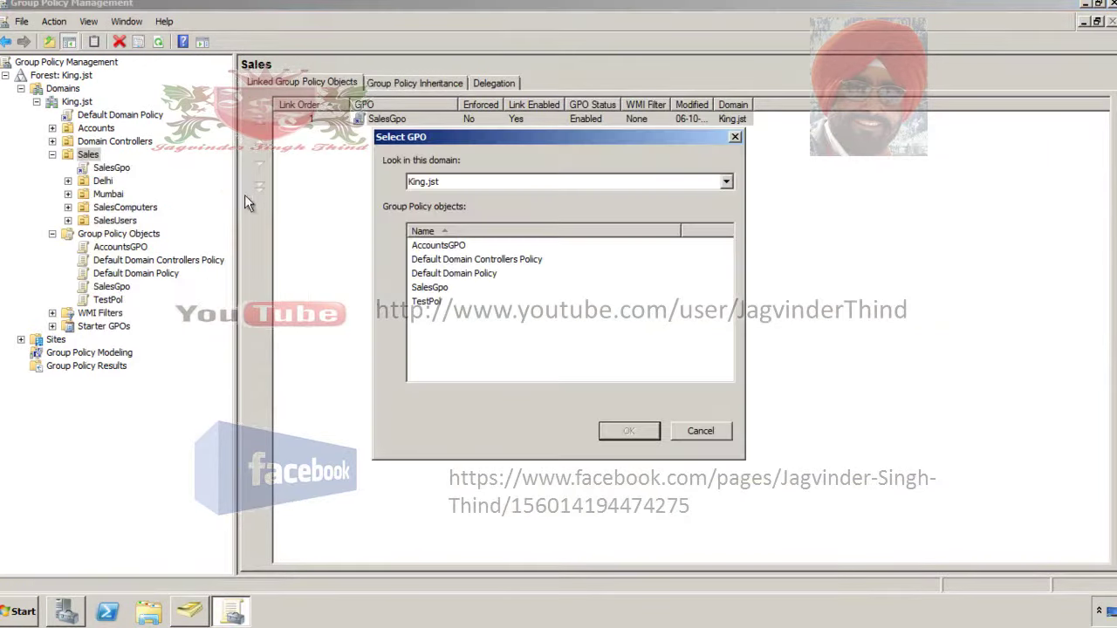
click(445, 302)
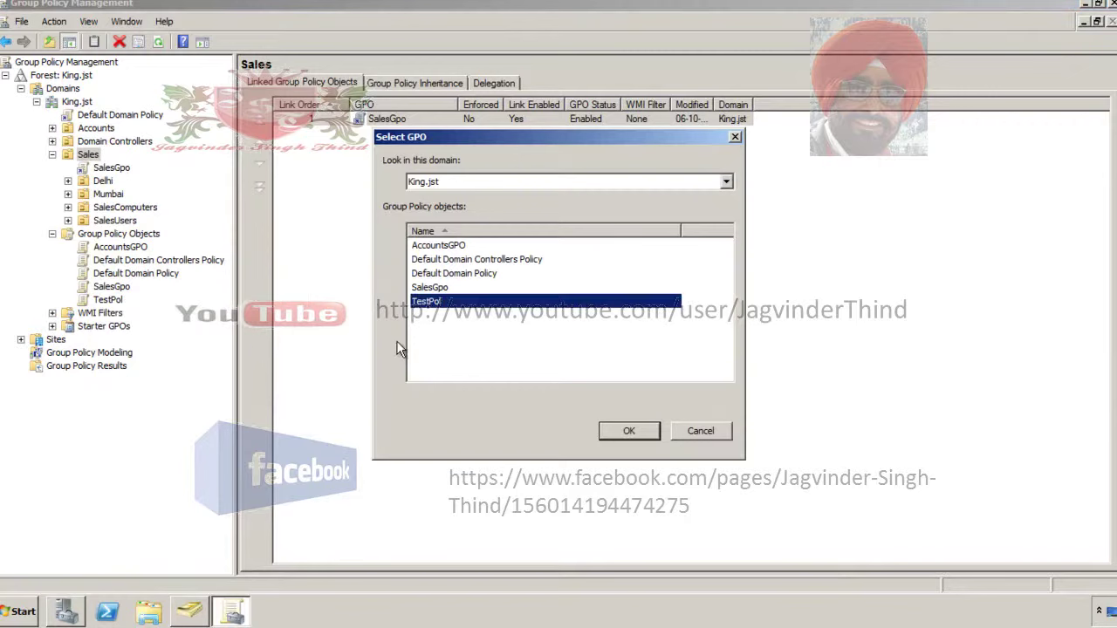
click(615, 432)
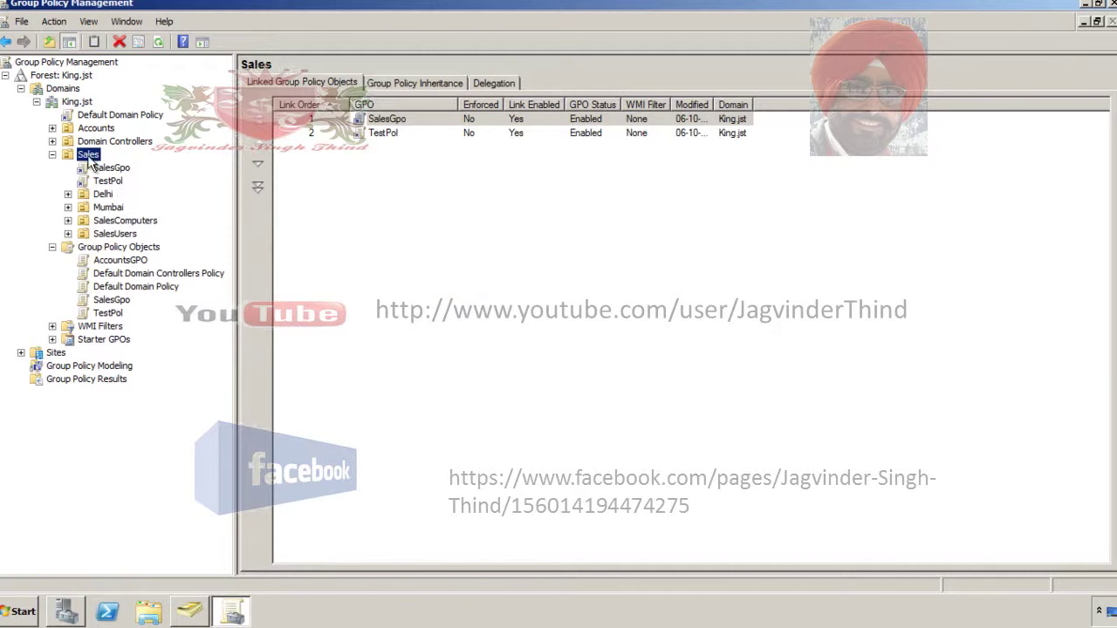
Link the existing TestPol GPO to the King.jst domain.
right_click(89, 108)
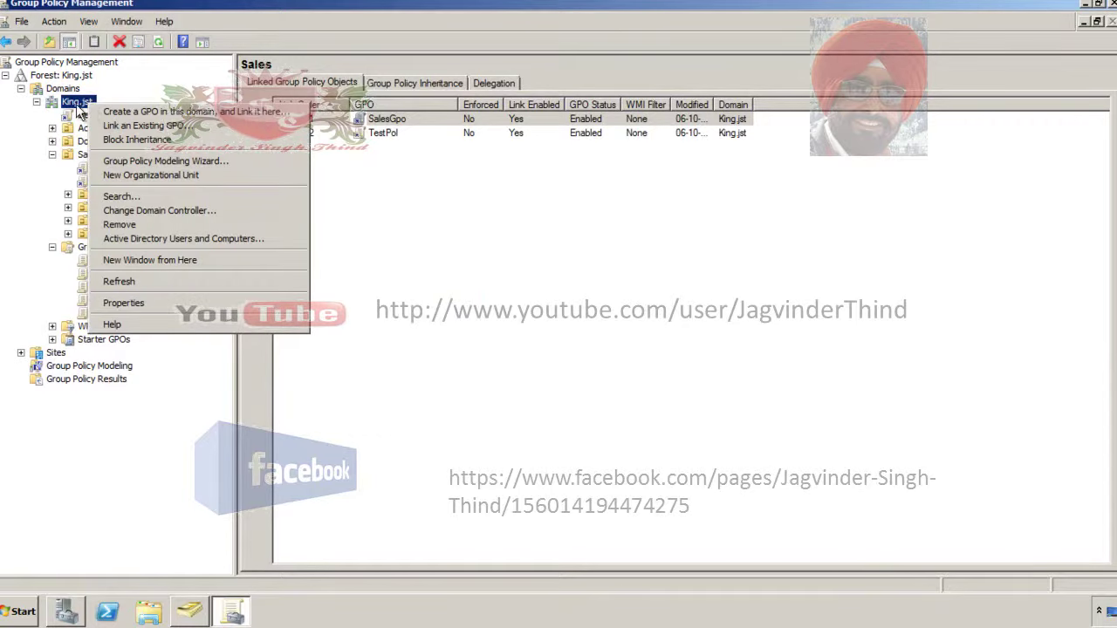
click(225, 130)
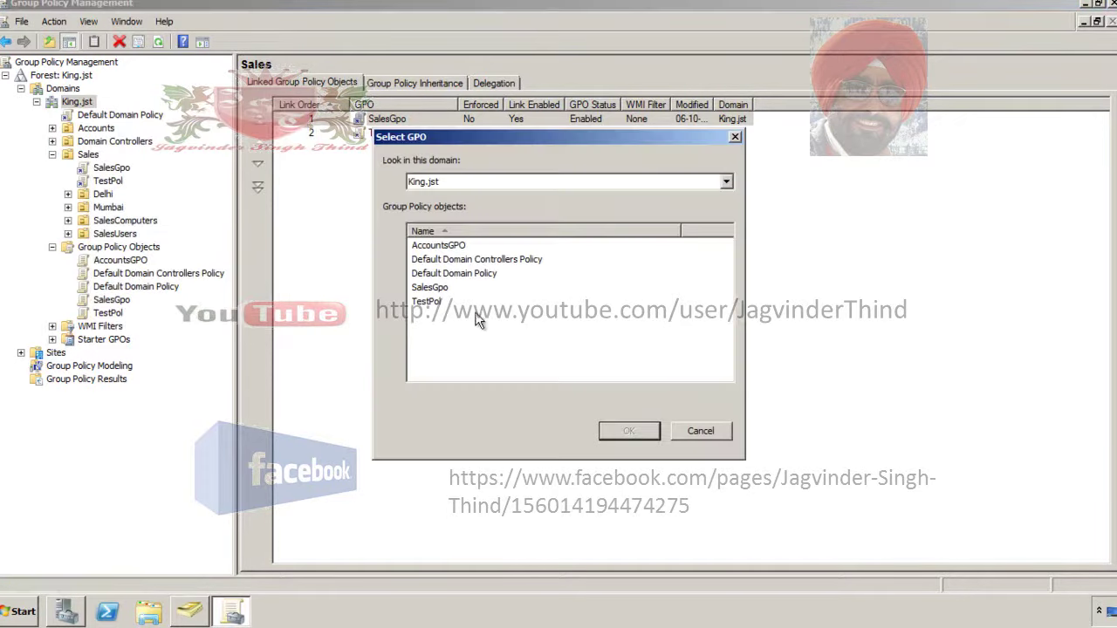
click(437, 302)
click(628, 430)
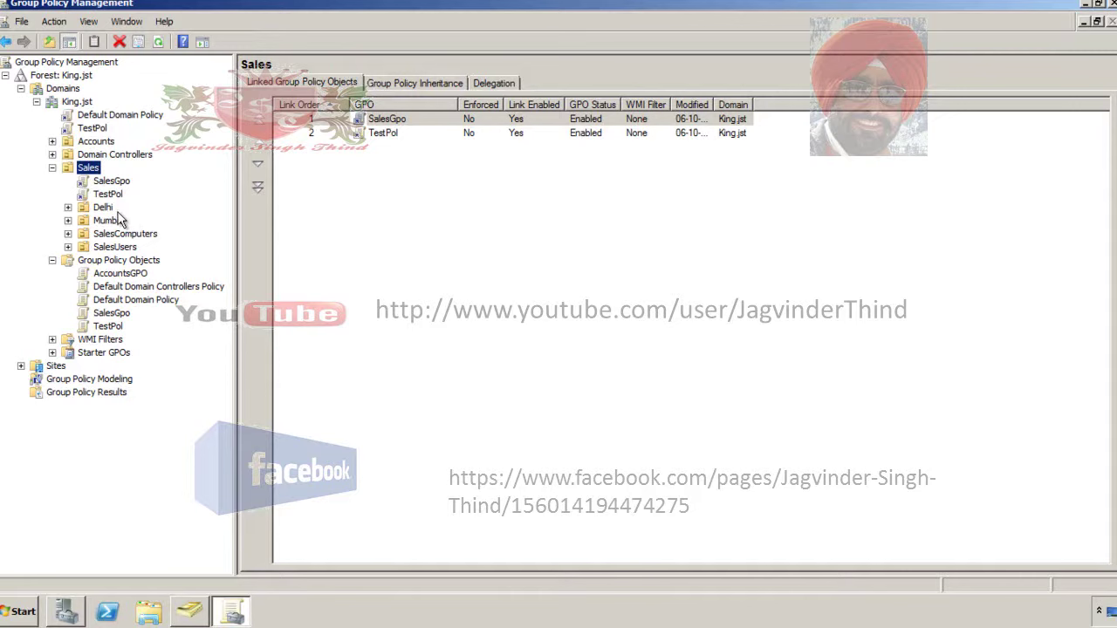
Link the existing TestPol GPO to the Accounts organizational unit.
click(97, 143)
click(52, 141)
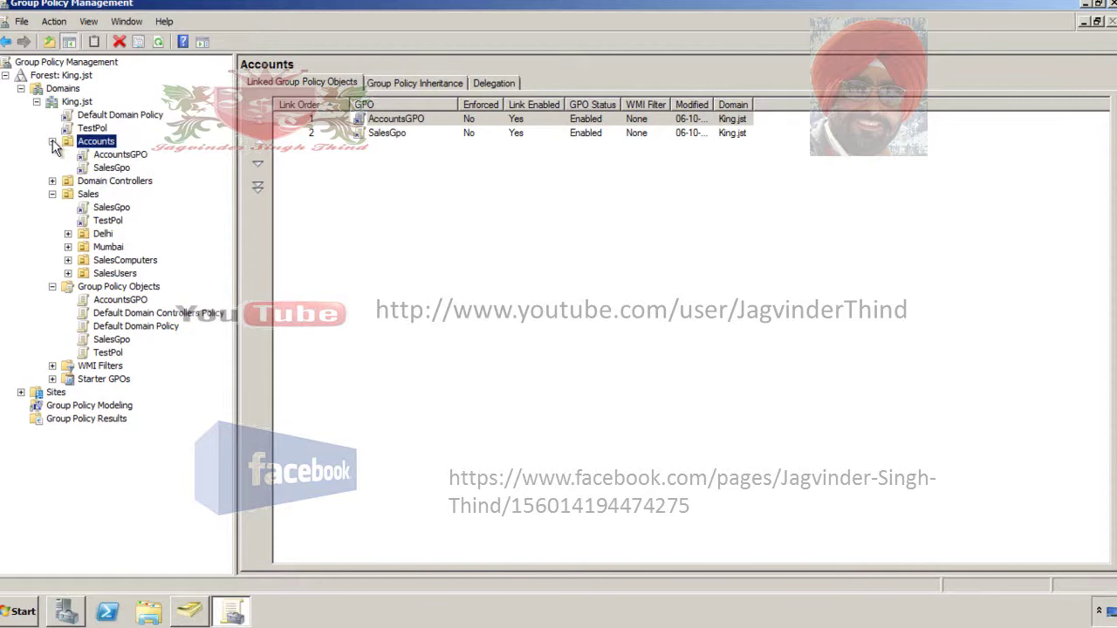
right_click(111, 148)
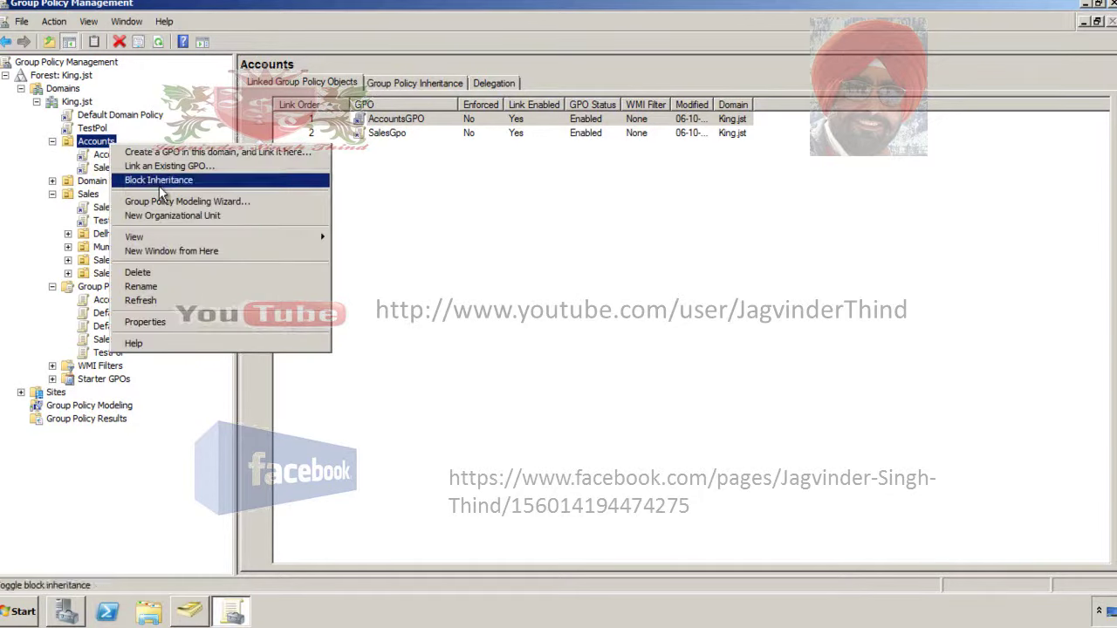
click(243, 166)
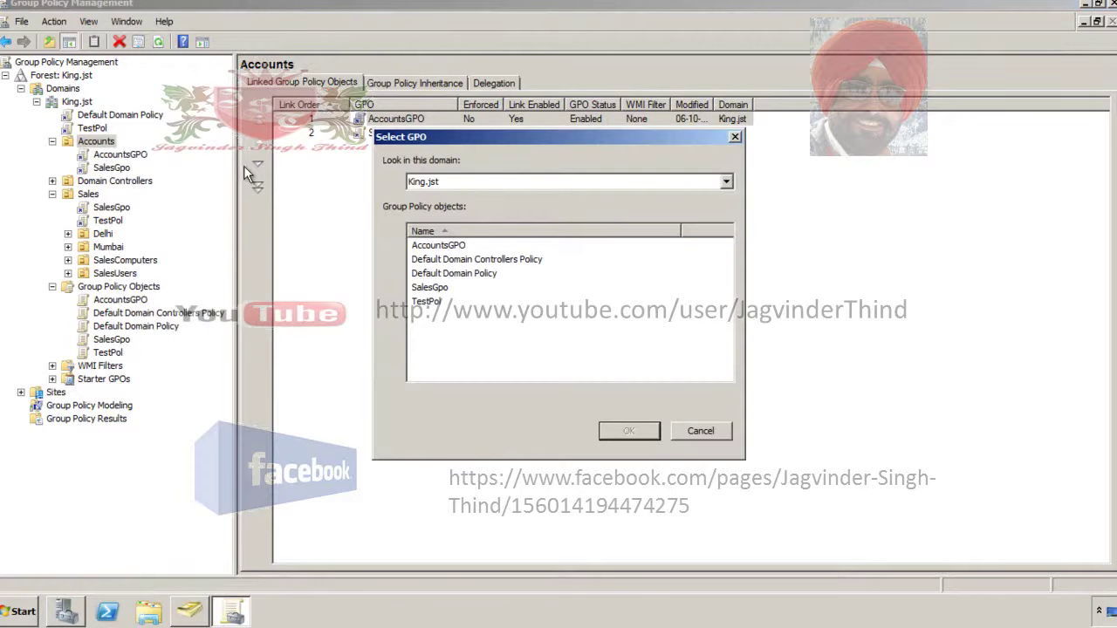
click(426, 301)
click(626, 430)
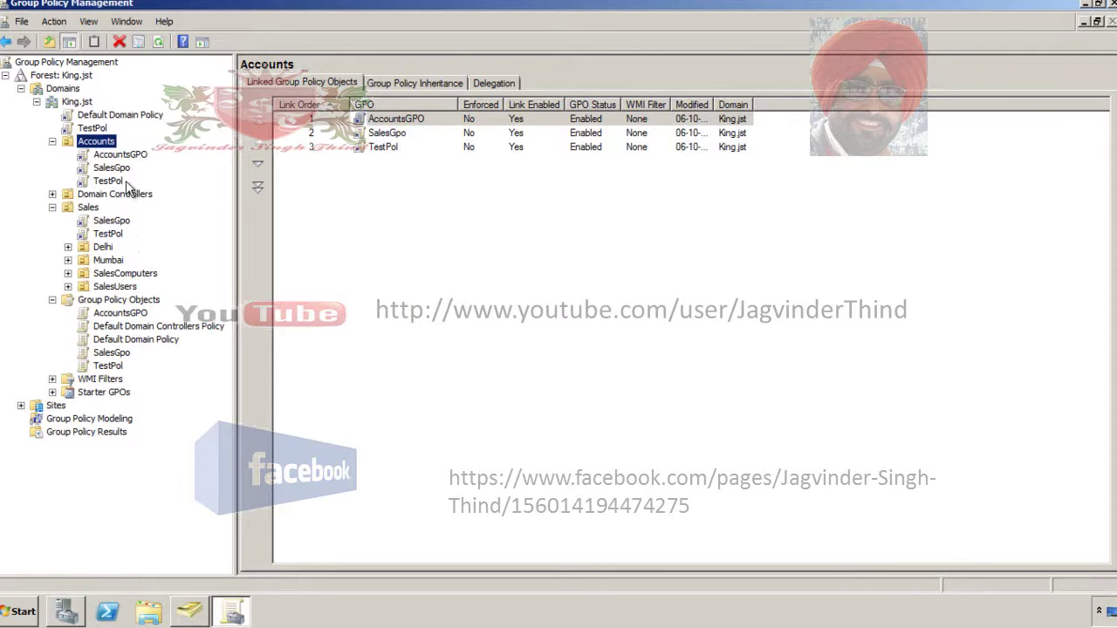
Review the scope of the TestPol GPO, checking each domain and organizational unit it is linked to.
click(114, 368)
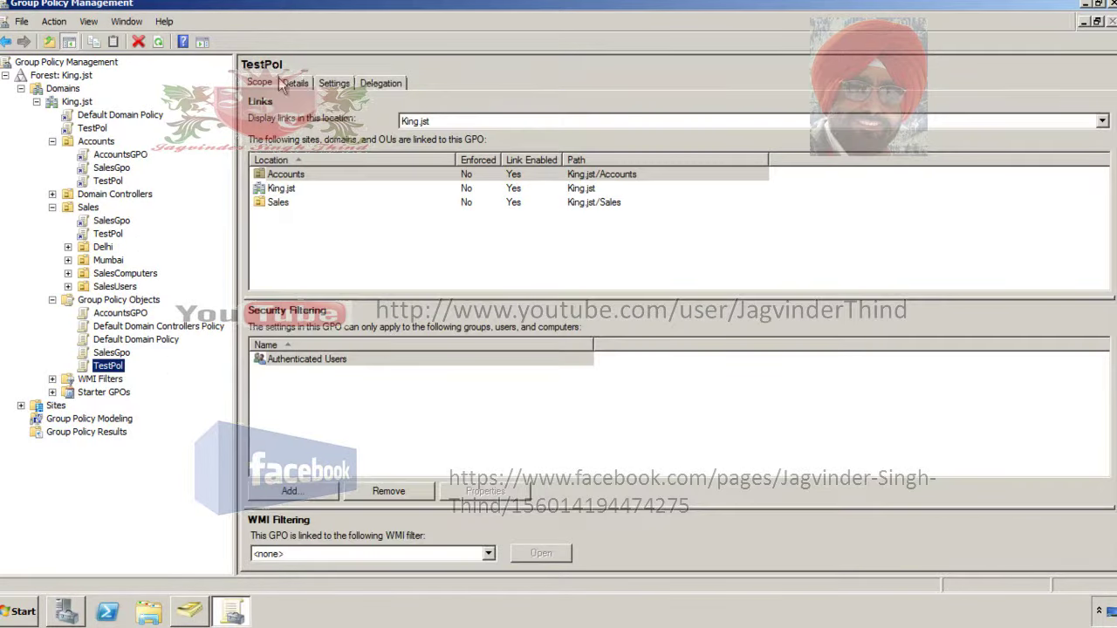
click(279, 190)
click(278, 200)
click(279, 189)
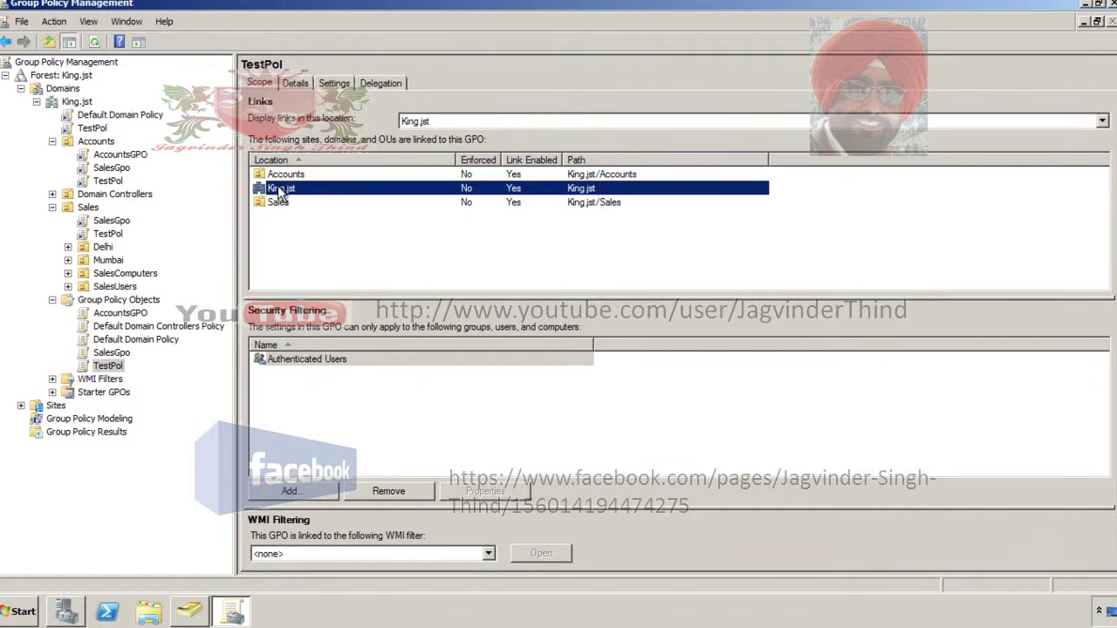
click(284, 176)
click(280, 188)
click(280, 202)
click(281, 191)
click(108, 366)
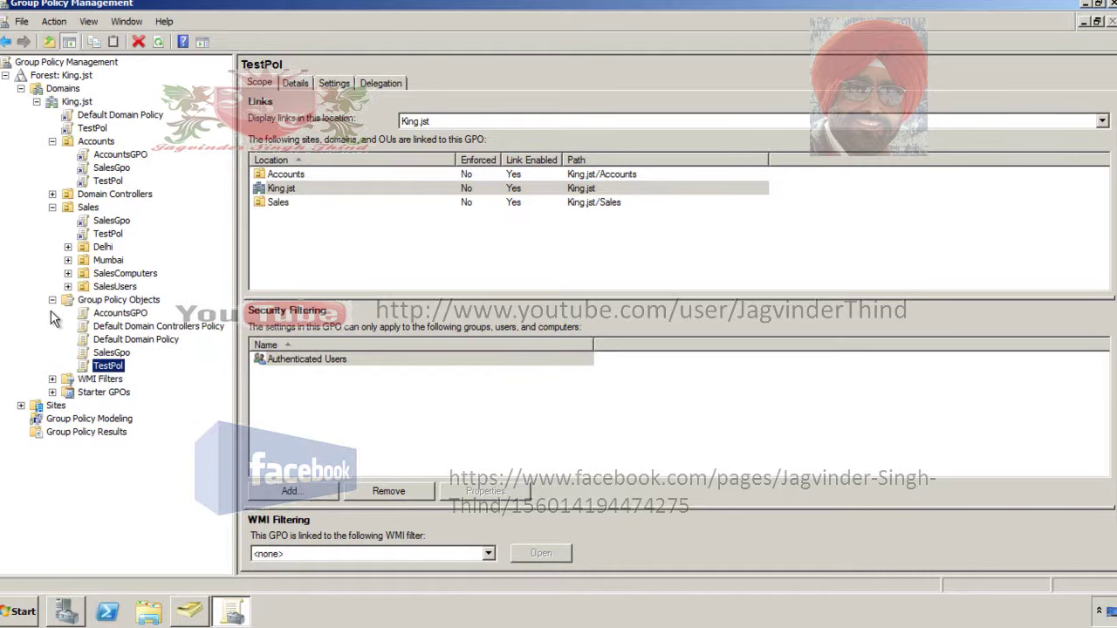
Display the Default-First-Site-Name site under Sites in the King.jst forest.
click(21, 88)
click(20, 88)
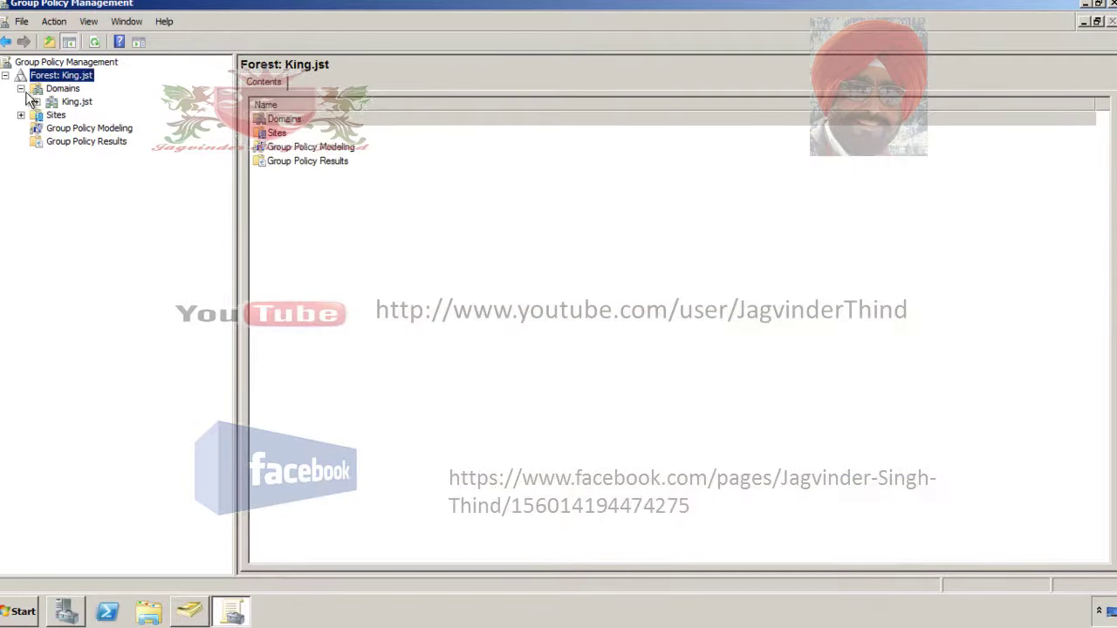
click(36, 102)
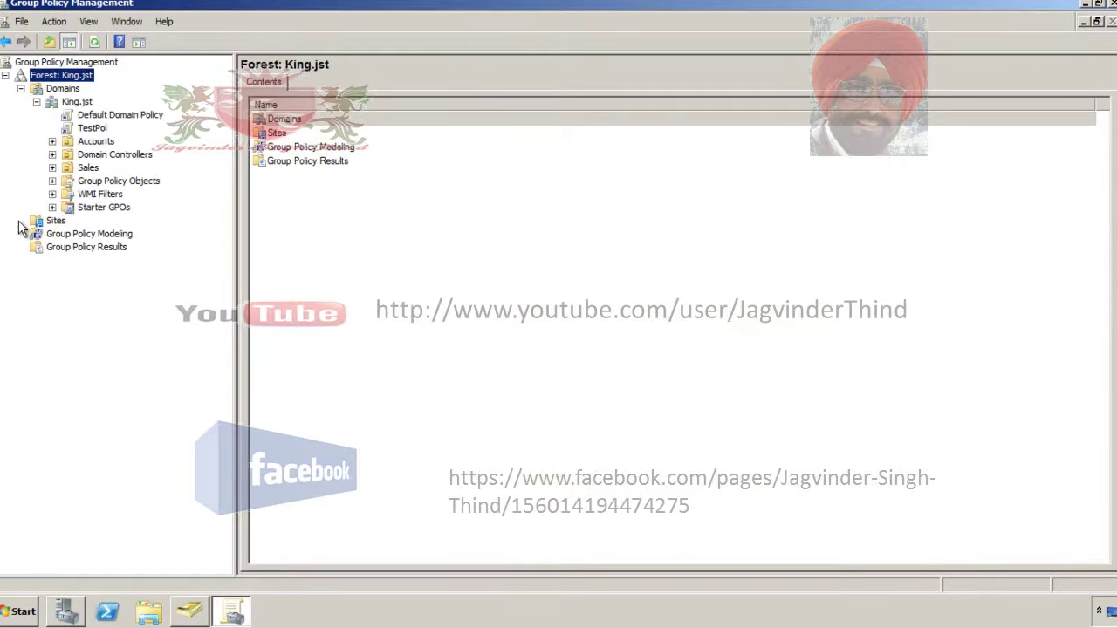
click(49, 221)
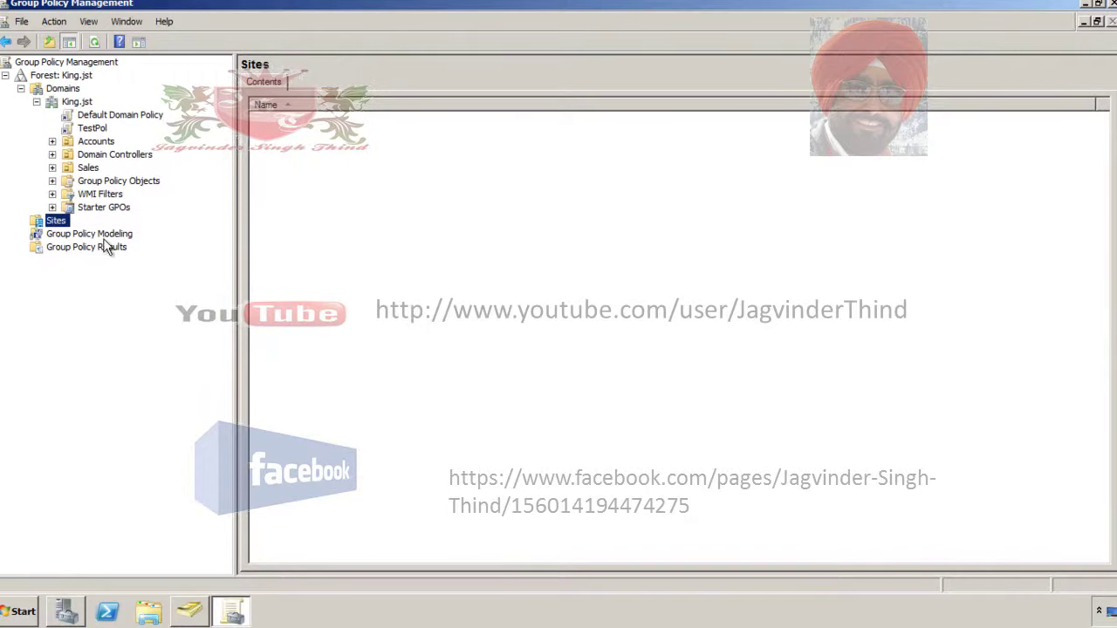
right_click(56, 223)
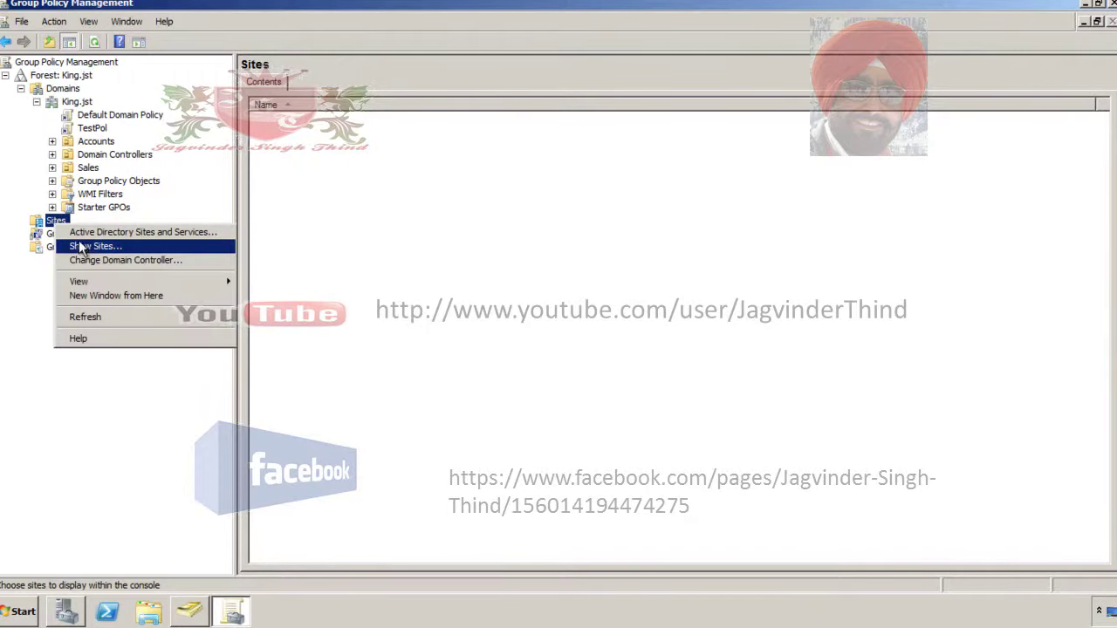
click(129, 249)
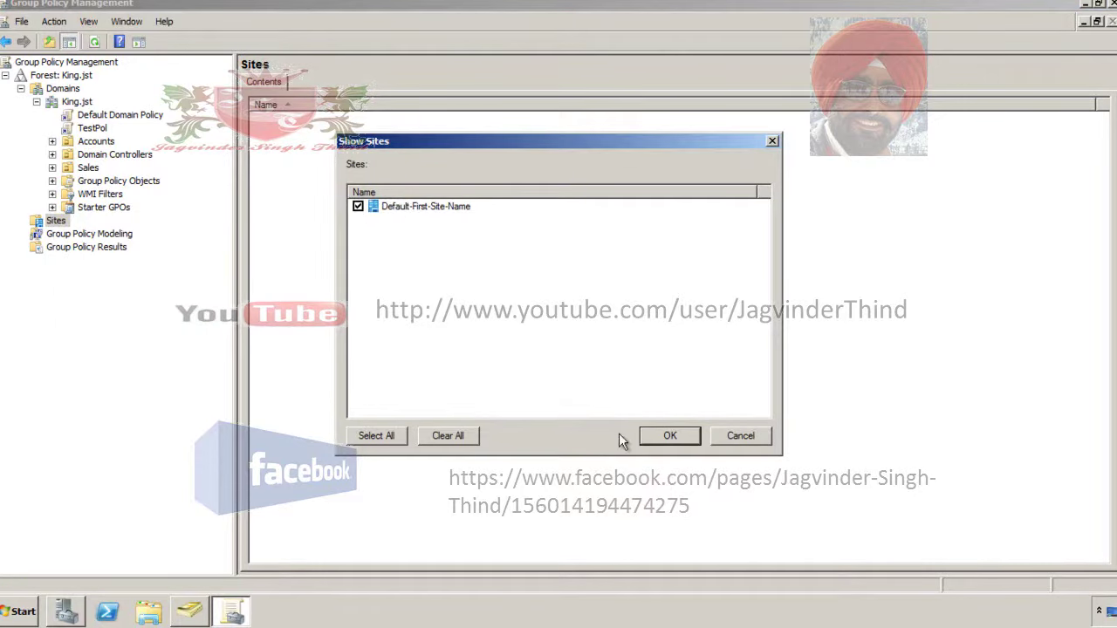
click(658, 440)
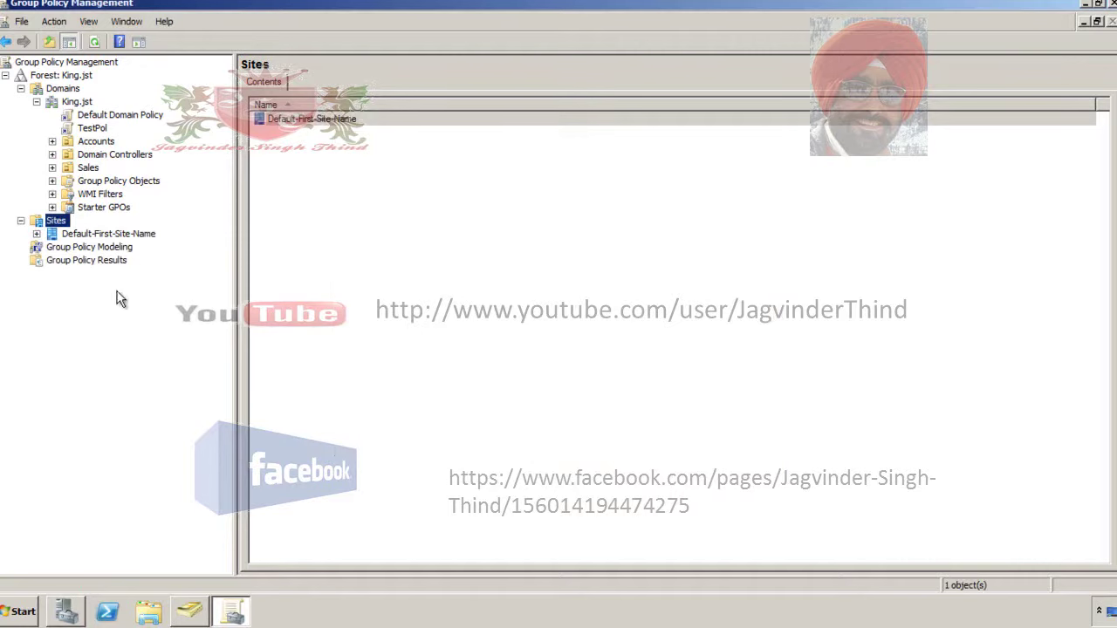